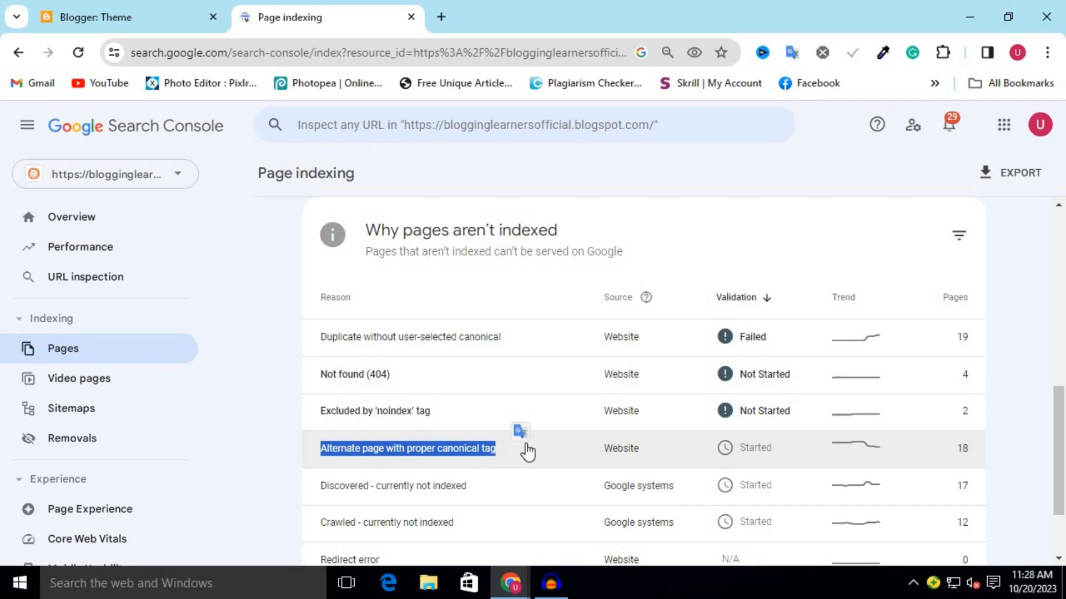
Step: Open the "Alternate page with proper canonical tag" issue and examine the ?m=1 ending of its example URLs
{"action": "left_click", "coordinate": [527, 452]}
{"action": "left_click", "coordinate": [492, 444]}
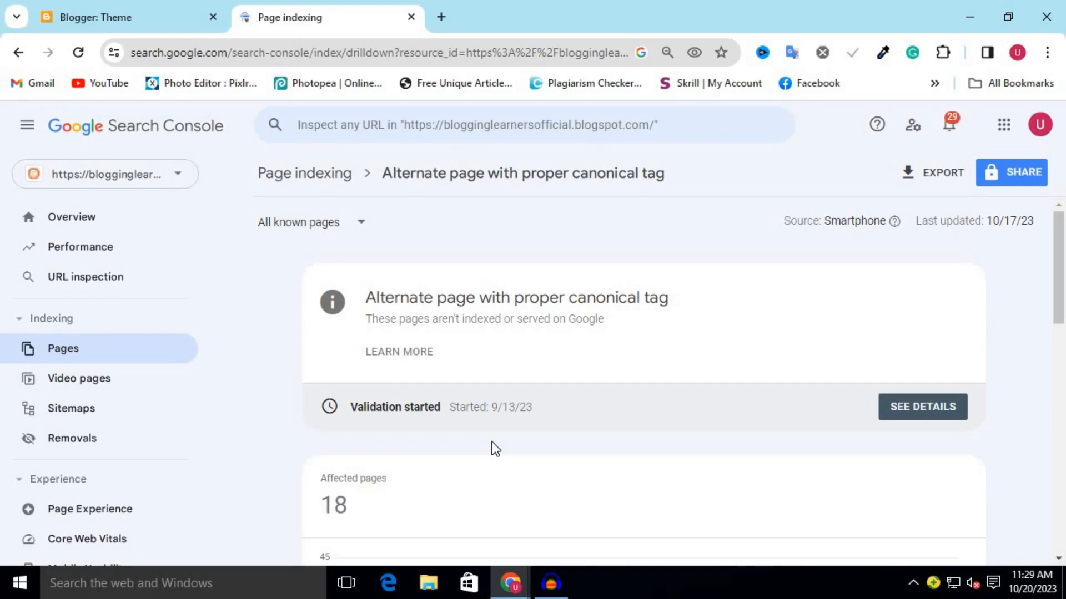
{"action": "scroll", "coordinate": [555, 439], "scroll_direction": "down", "scroll_amount": 6}
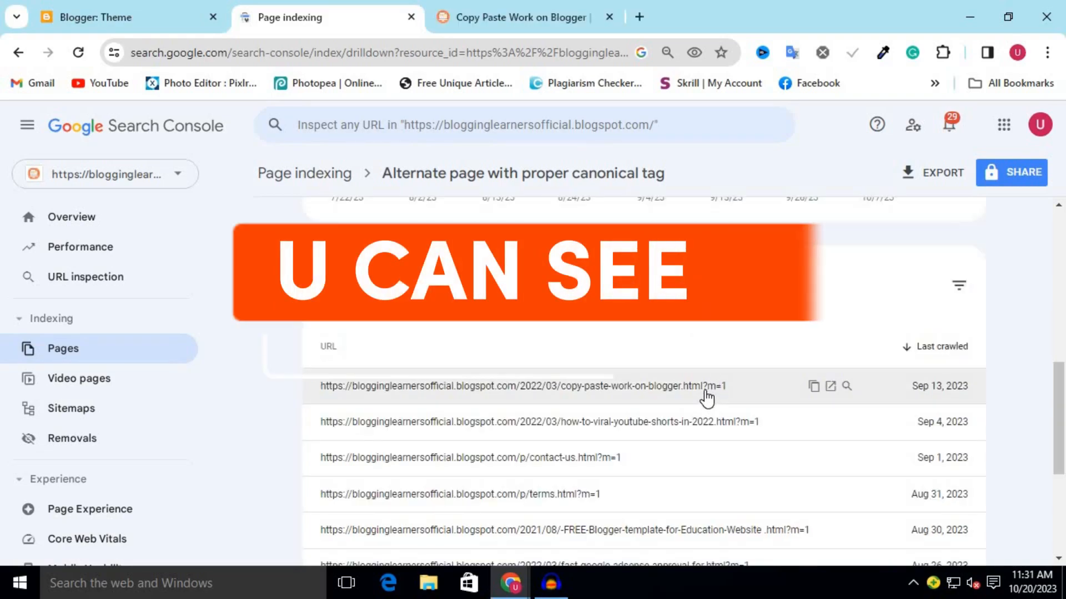
{"action": "left_click_drag", "start_coordinate": [704, 388], "coordinate": [729, 390]}
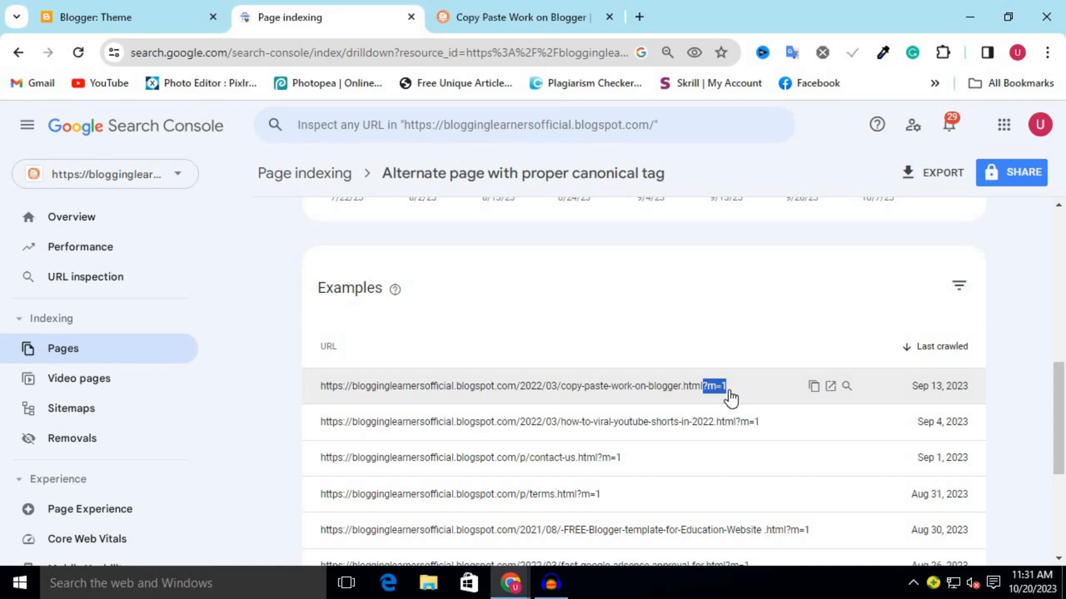
{"action": "left_click_drag", "start_coordinate": [730, 398], "coordinate": [729, 384]}
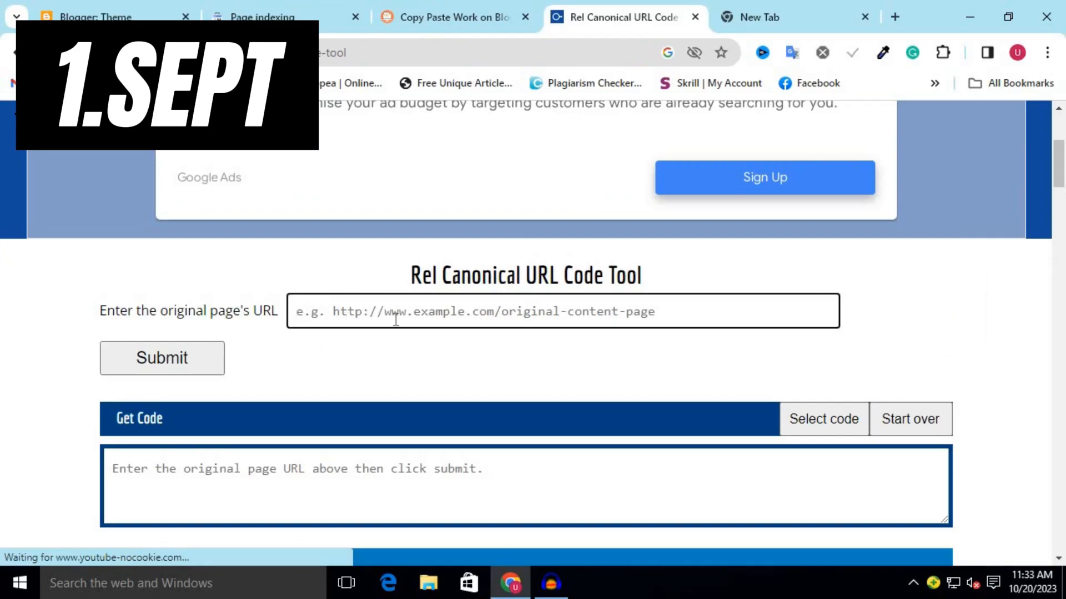
Step: Open the Blogging Learners blog's homepage and copy its base address without the ?m=1 ending
{"action": "left_click", "coordinate": [290, 308]}
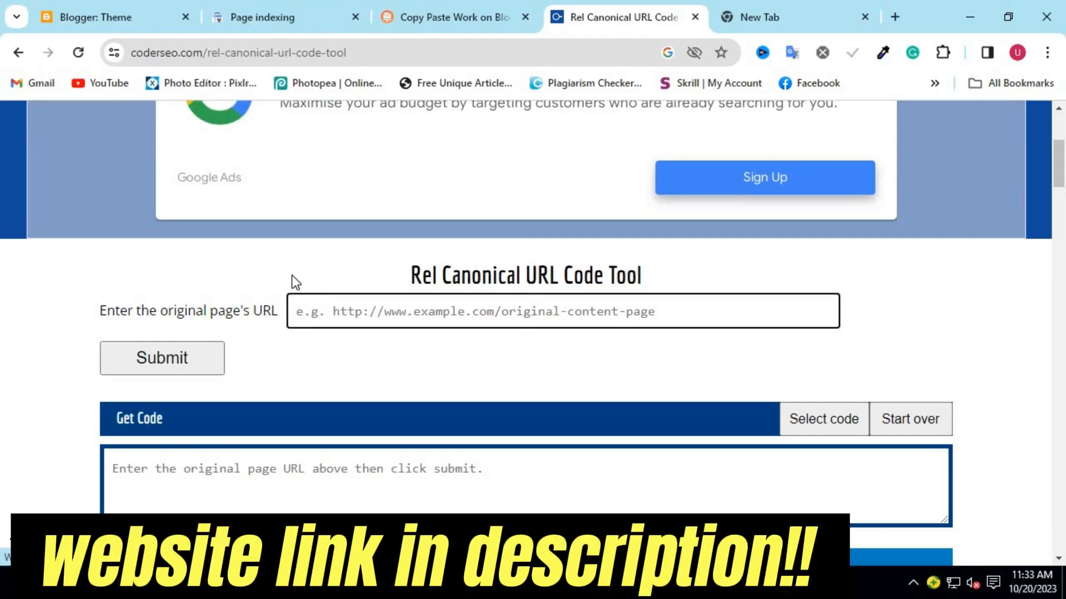
{"action": "left_click", "coordinate": [419, 13]}
{"action": "left_click", "coordinate": [132, 173]}
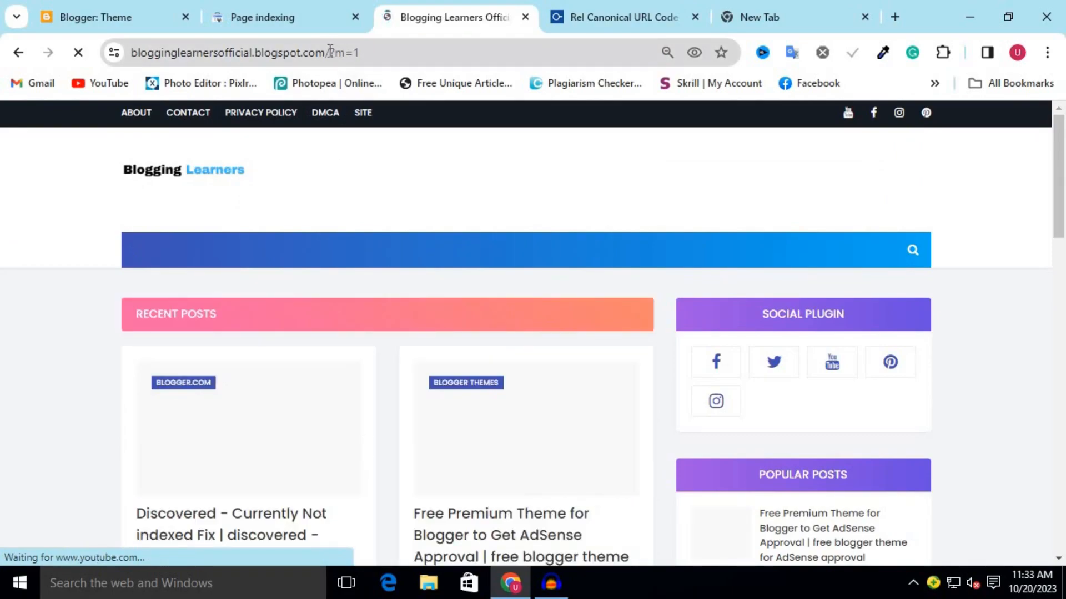
{"action": "left_click_drag", "start_coordinate": [374, 51], "coordinate": [332, 52]}
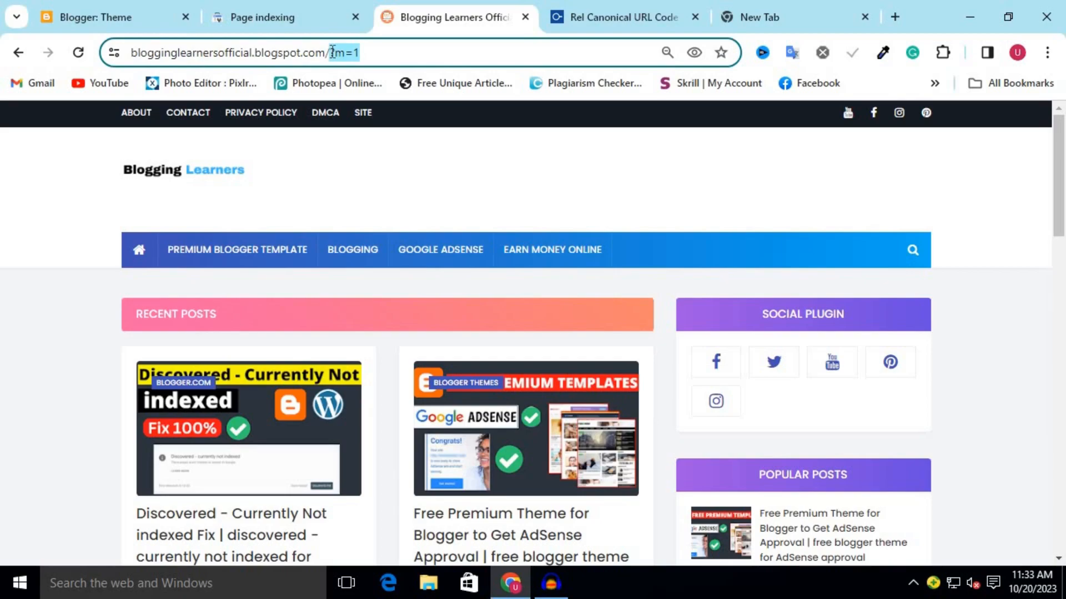
{"action": "left_click", "coordinate": [363, 52]}
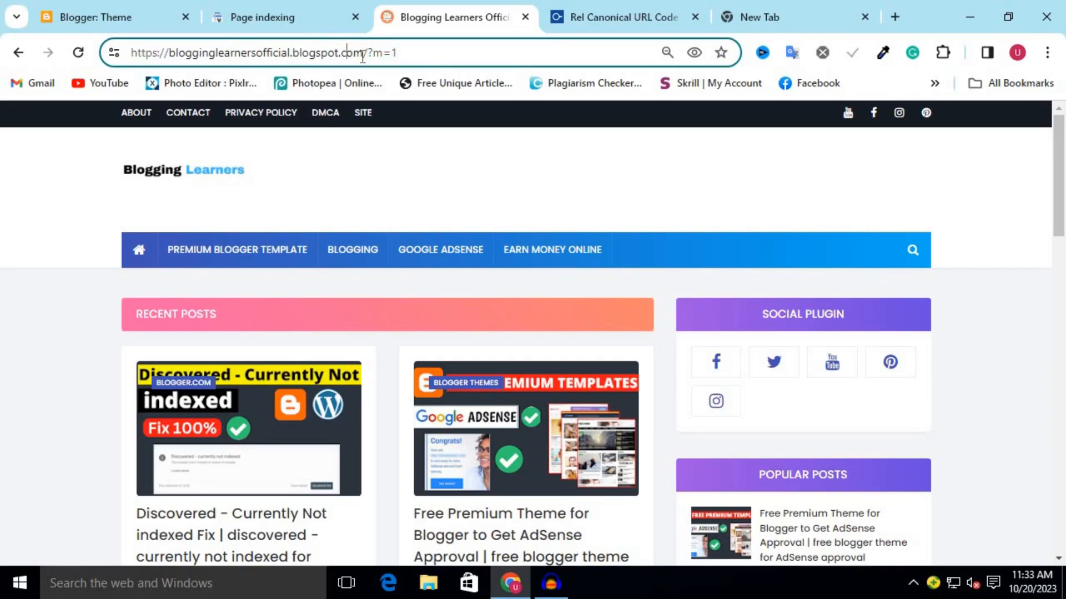
{"action": "left_click_drag", "start_coordinate": [363, 52], "coordinate": [49, 69]}
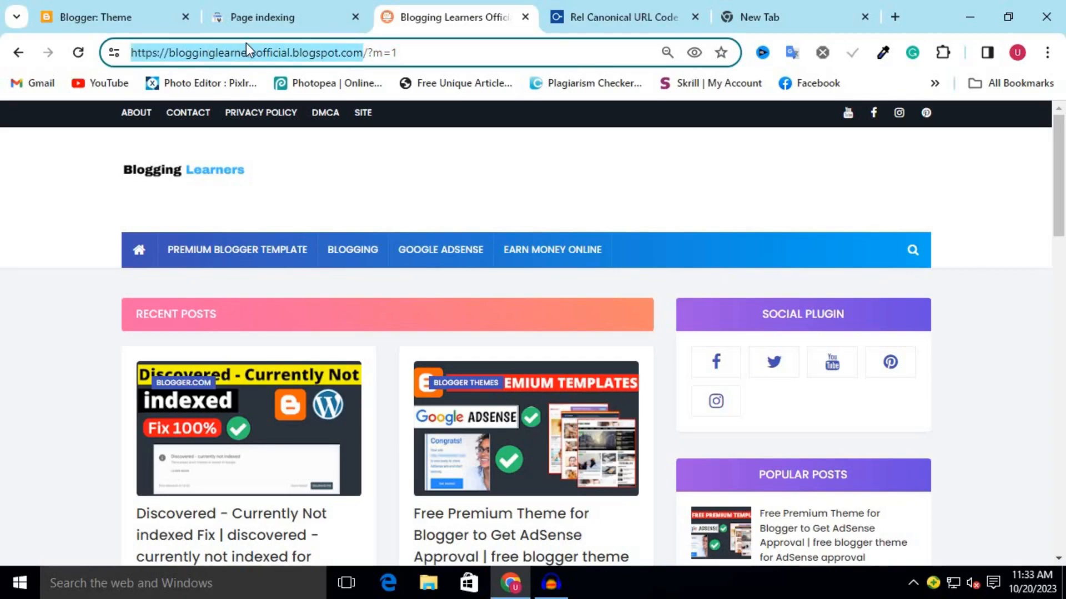
{"action": "right_click", "coordinate": [262, 50]}
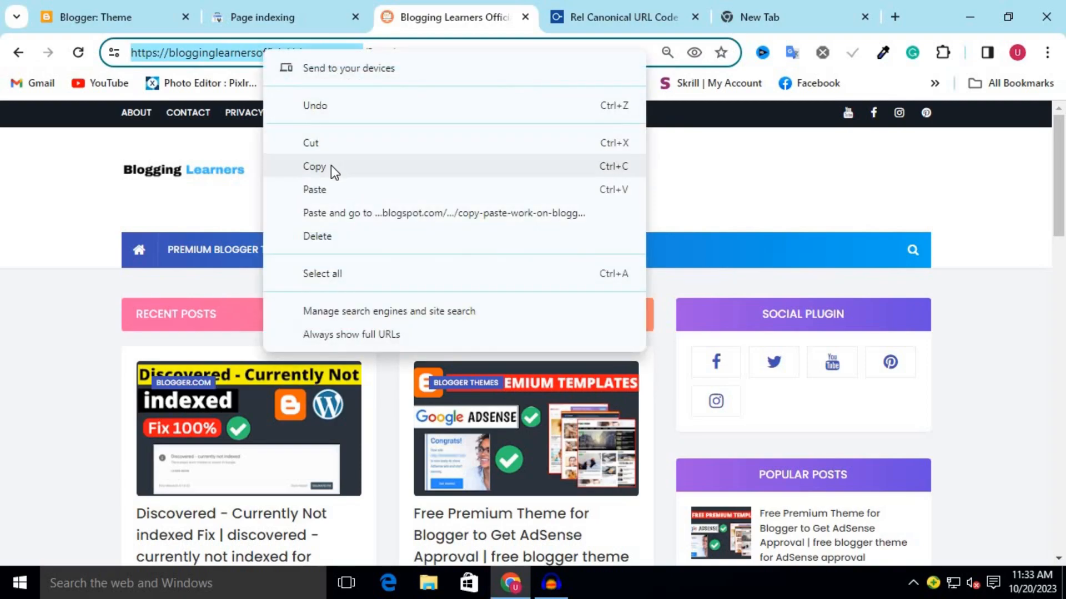
{"action": "left_click", "coordinate": [330, 165]}
{"action": "left_click", "coordinate": [635, 28]}
{"action": "right_click", "coordinate": [432, 314]}
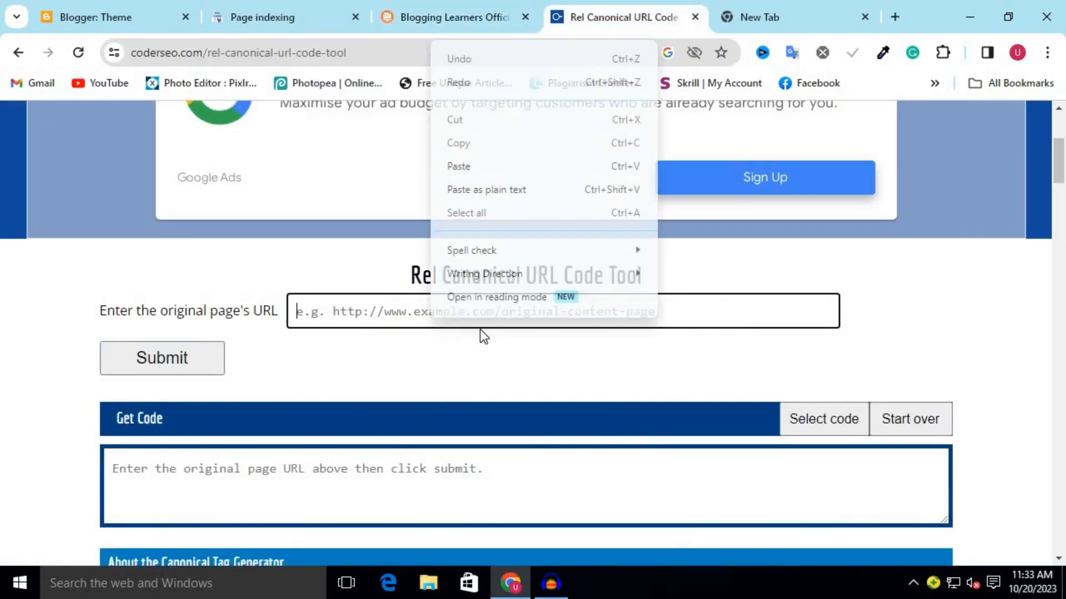
{"action": "left_click", "coordinate": [482, 166]}
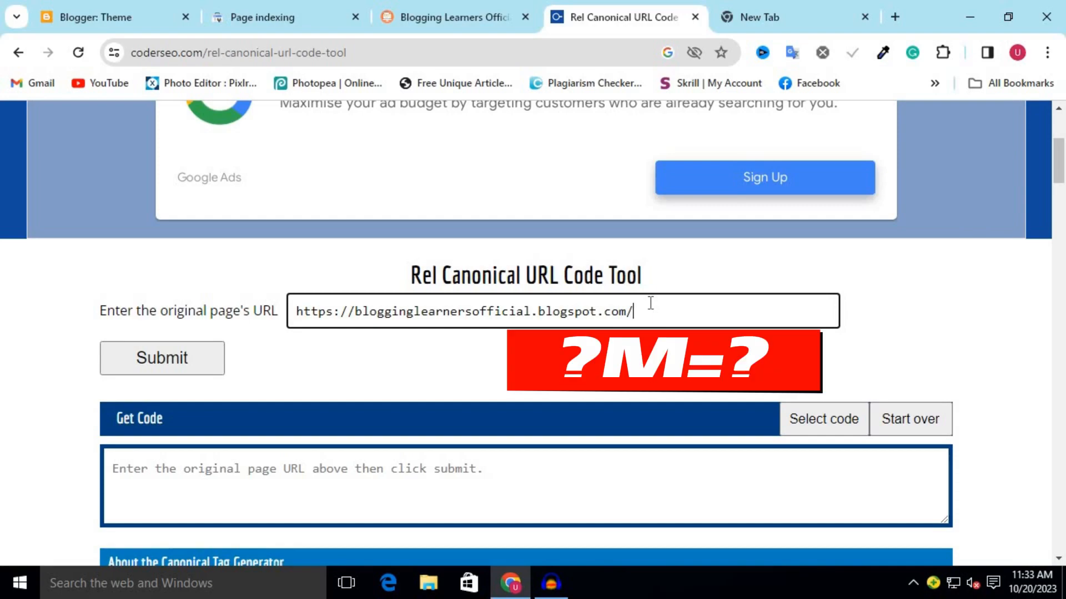
{"action": "type", "text": "?m=1"}
{"action": "left_click", "coordinate": [169, 357]}
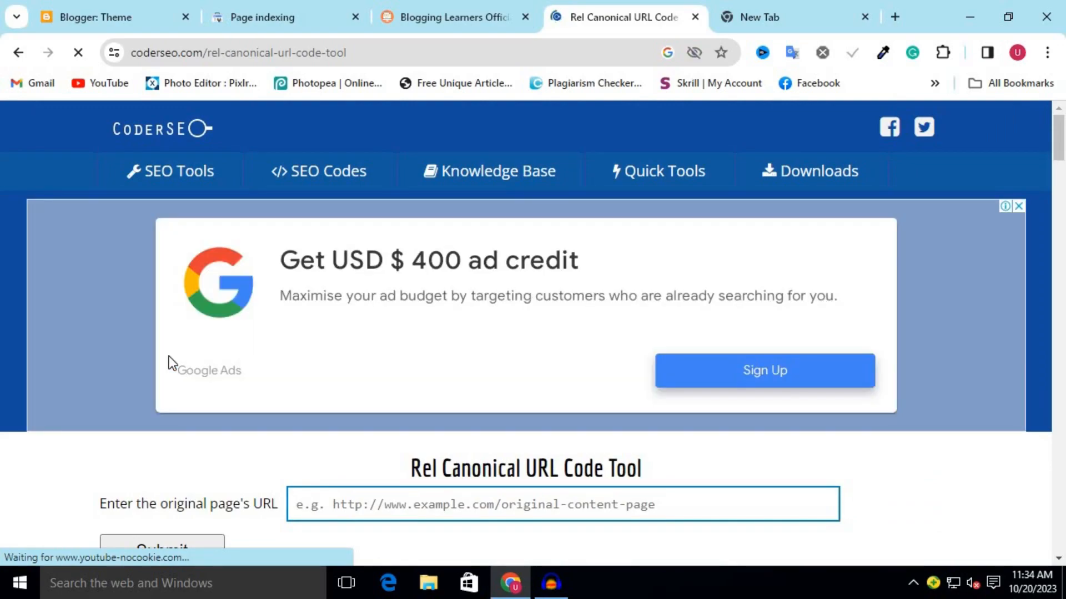
{"action": "scroll", "coordinate": [491, 445], "scroll_direction": "down", "scroll_amount": 5}
{"action": "scroll", "coordinate": [206, 408], "scroll_direction": "down", "scroll_amount": 2}
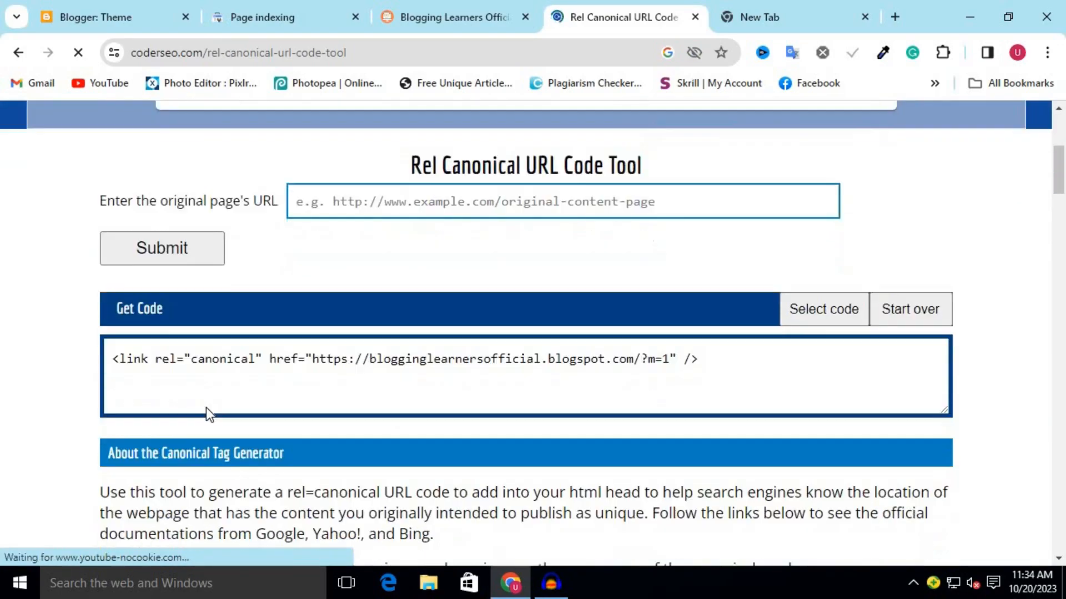
Step: Switch to Blogger and open the current custom theme's HTML for editing
{"action": "key", "text": "ctrl+1"}
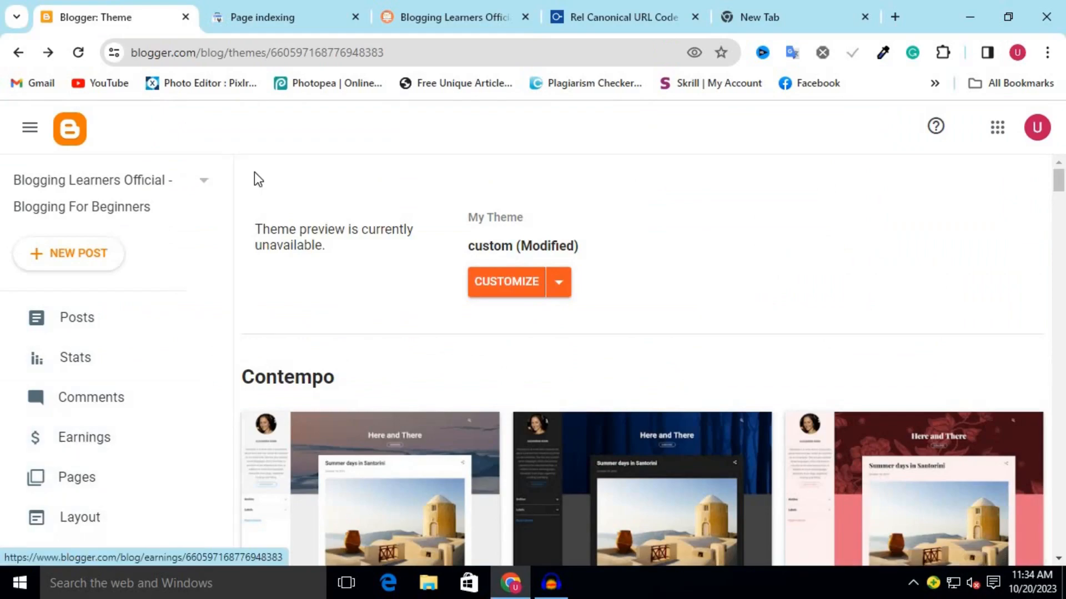
{"action": "scroll", "coordinate": [135, 527], "scroll_direction": "down", "scroll_amount": 3}
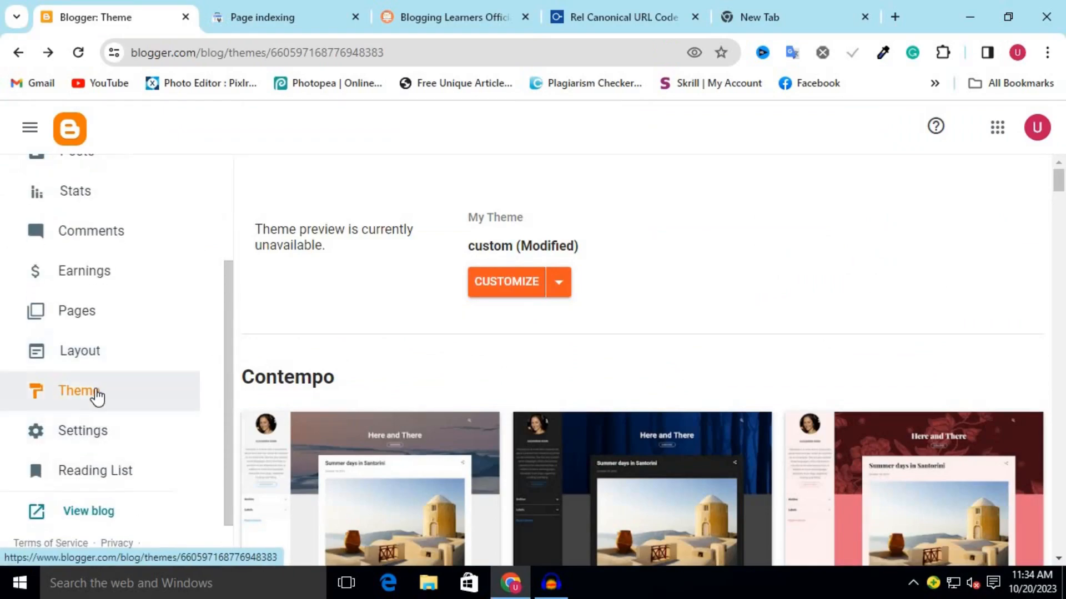
{"action": "left_click", "coordinate": [560, 284]}
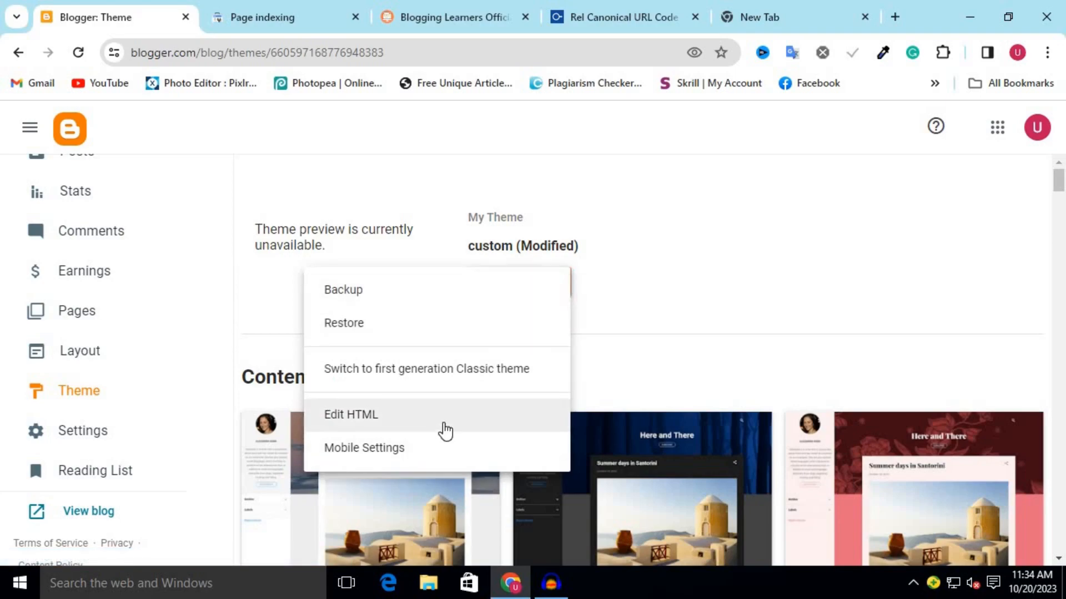
{"action": "left_click", "coordinate": [444, 422]}
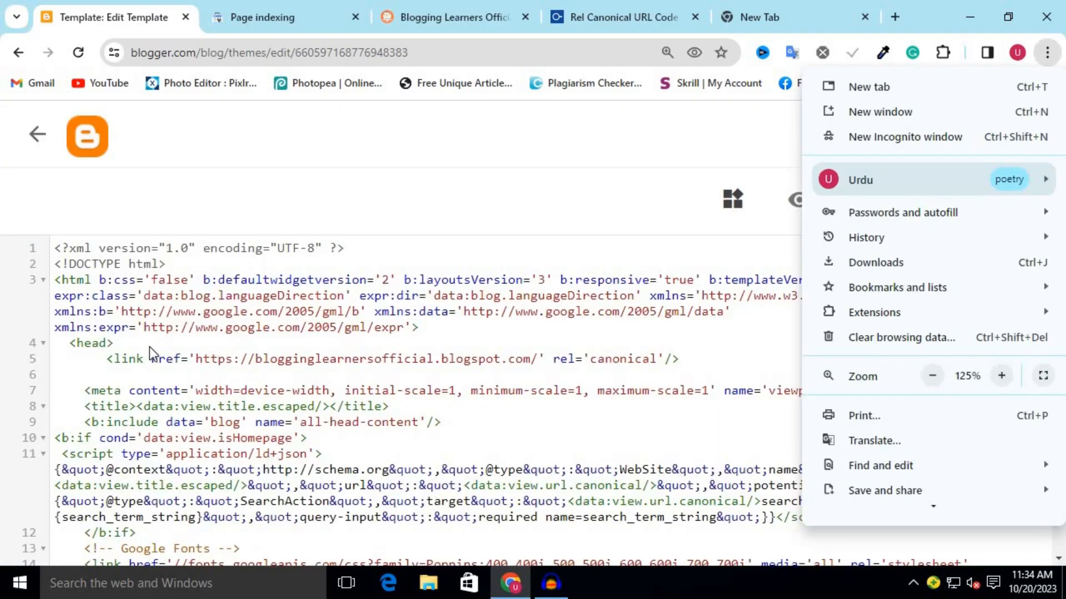
Step: Insert an empty line directly below the <head> tag, above the existing canonical link, in the theme HTML
{"action": "left_click", "coordinate": [151, 348]}
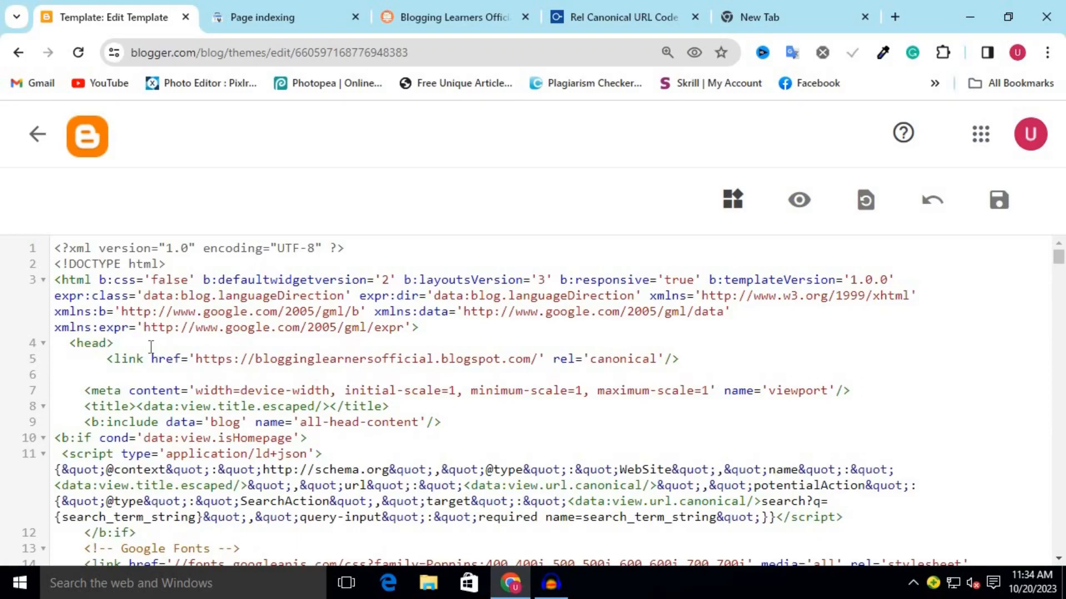
{"action": "left_click", "coordinate": [151, 347]}
{"action": "key", "text": "Return"}
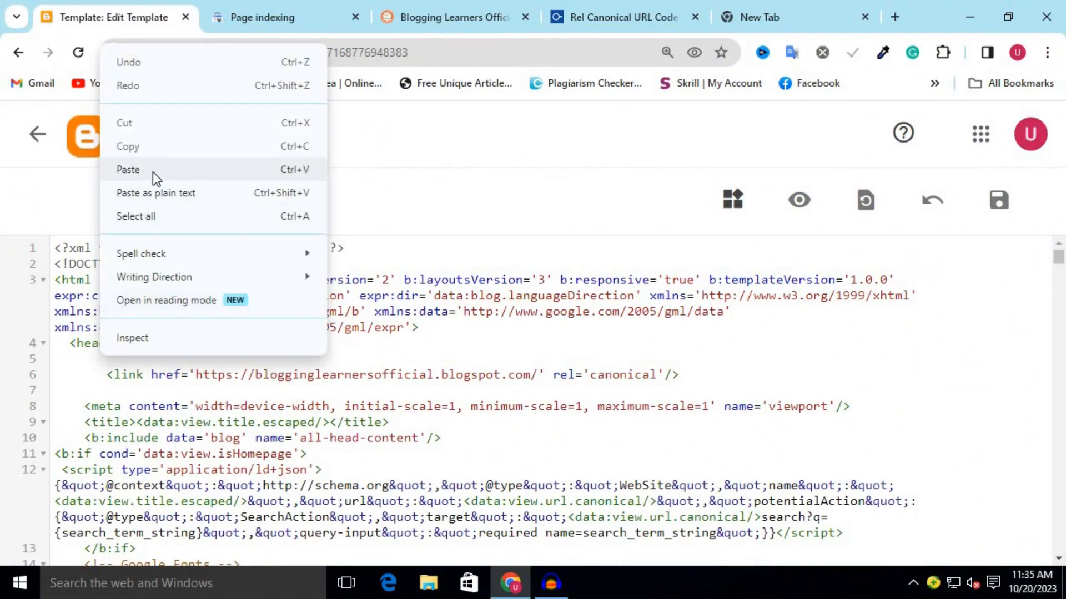
{"action": "left_click", "coordinate": [152, 172]}
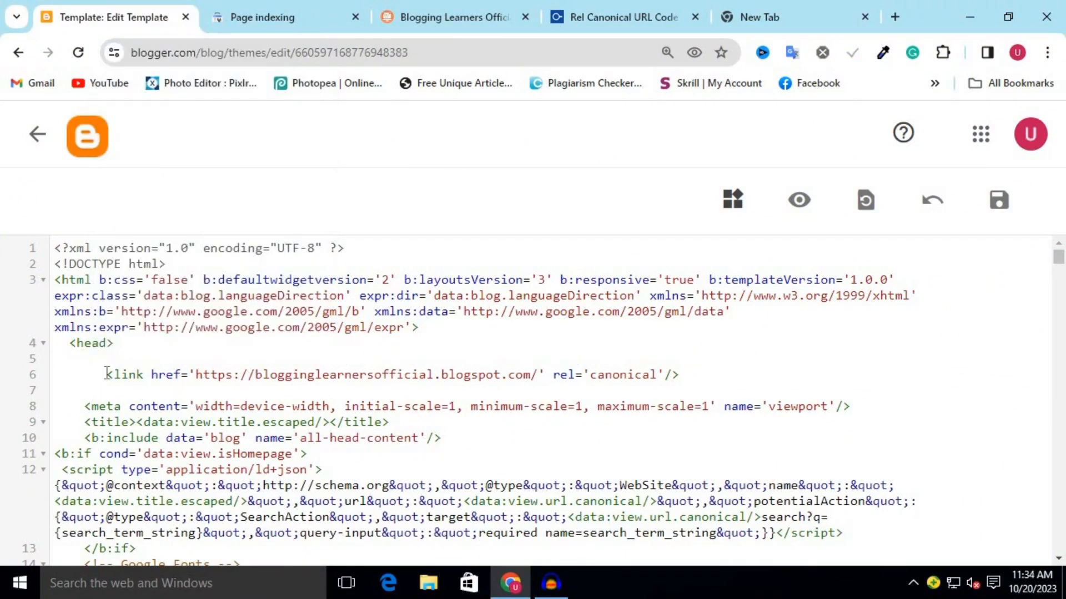
{"action": "left_click_drag", "start_coordinate": [102, 375], "coordinate": [704, 377]}
{"action": "left_click", "coordinate": [703, 375]}
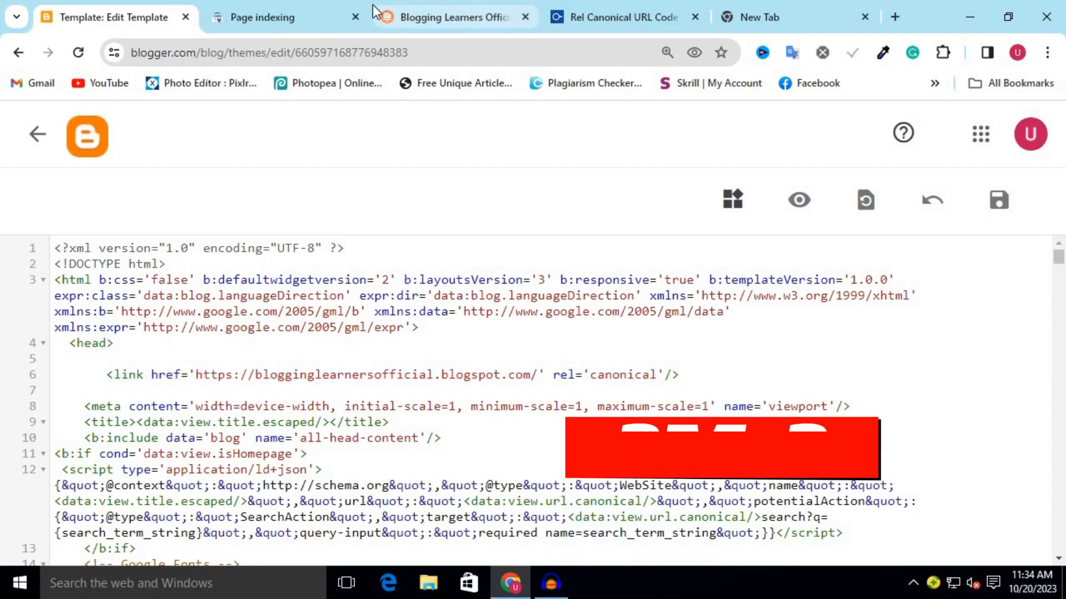
Step: Copy the entire generated canonical link code from the Rel Canonical URL Code Tool
{"action": "left_click", "coordinate": [633, 17]}
{"action": "left_click_drag", "start_coordinate": [709, 328], "coordinate": [35, 1]}
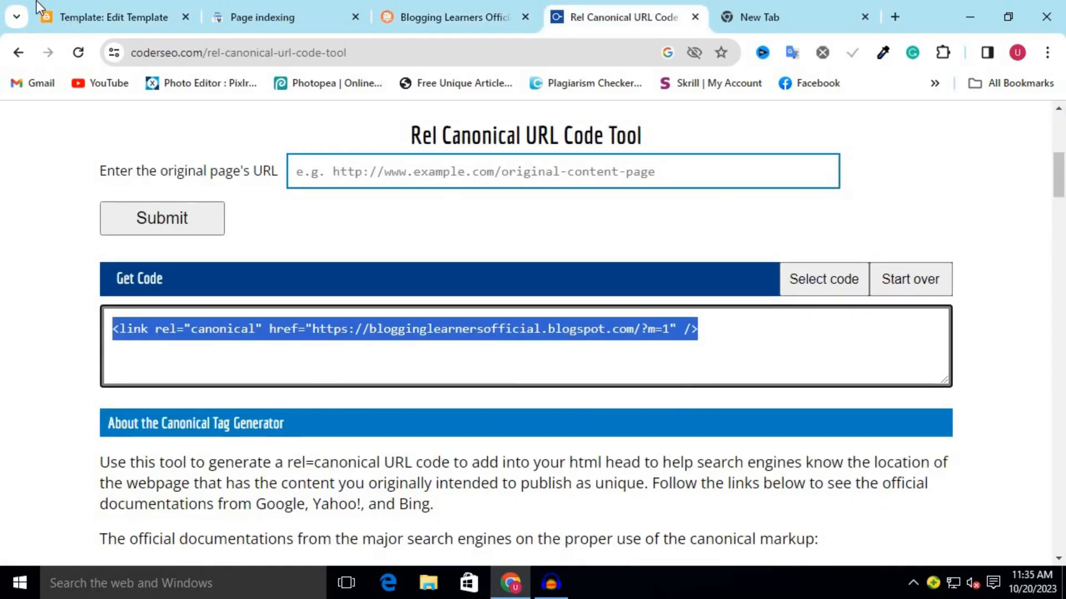
{"action": "left_click", "coordinate": [125, 24]}
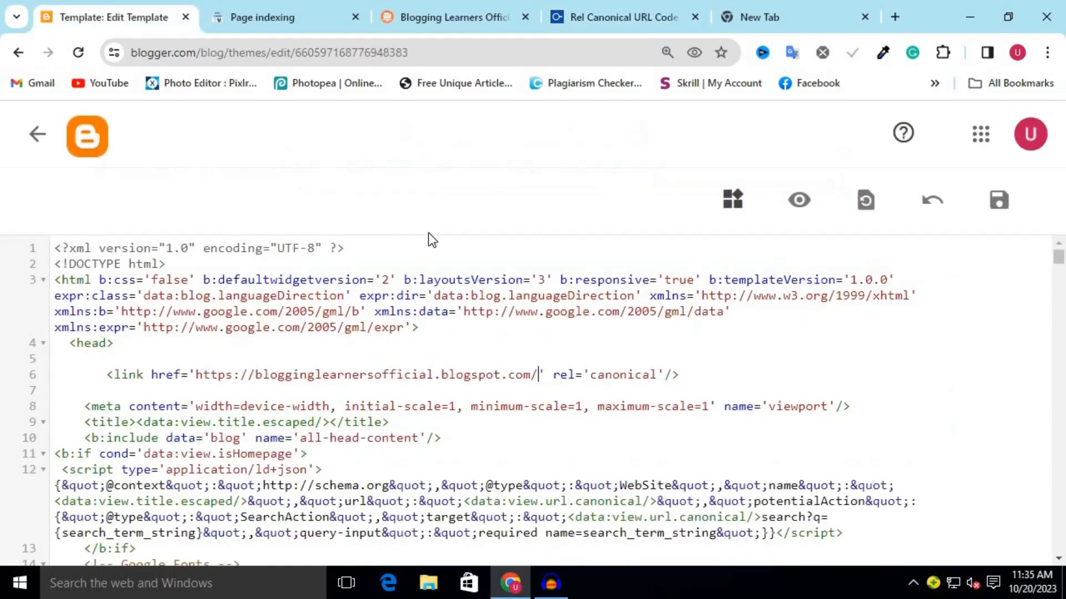
{"action": "left_click", "coordinate": [652, 2]}
{"action": "right_click", "coordinate": [666, 335]}
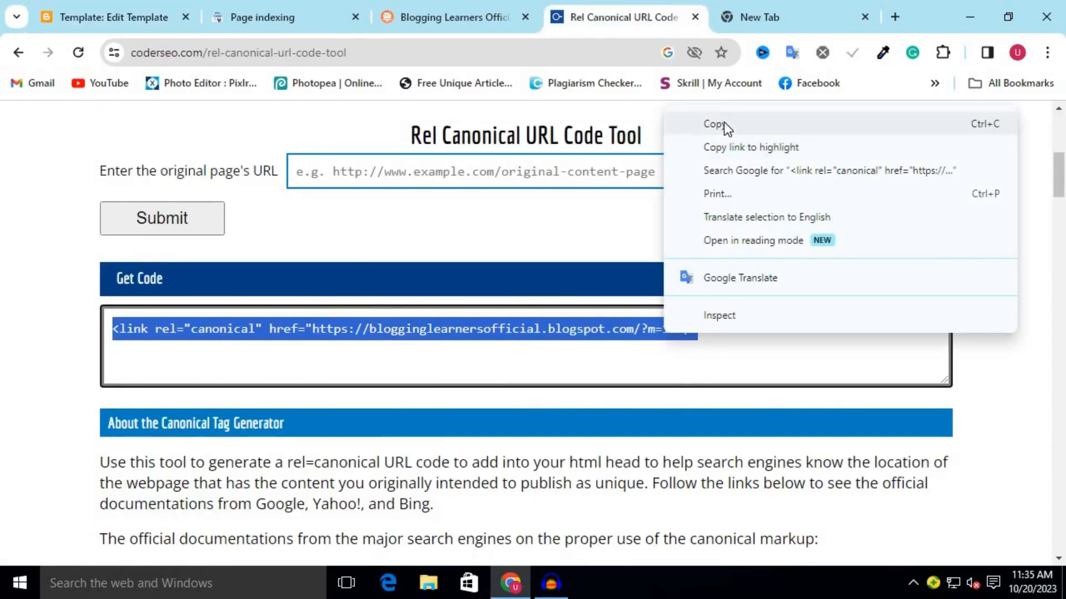
{"action": "left_click", "coordinate": [724, 123]}
Step: Paste the copied canonical link code into the empty line below <head> in the Blogger theme HTML
{"action": "left_click", "coordinate": [98, 7]}
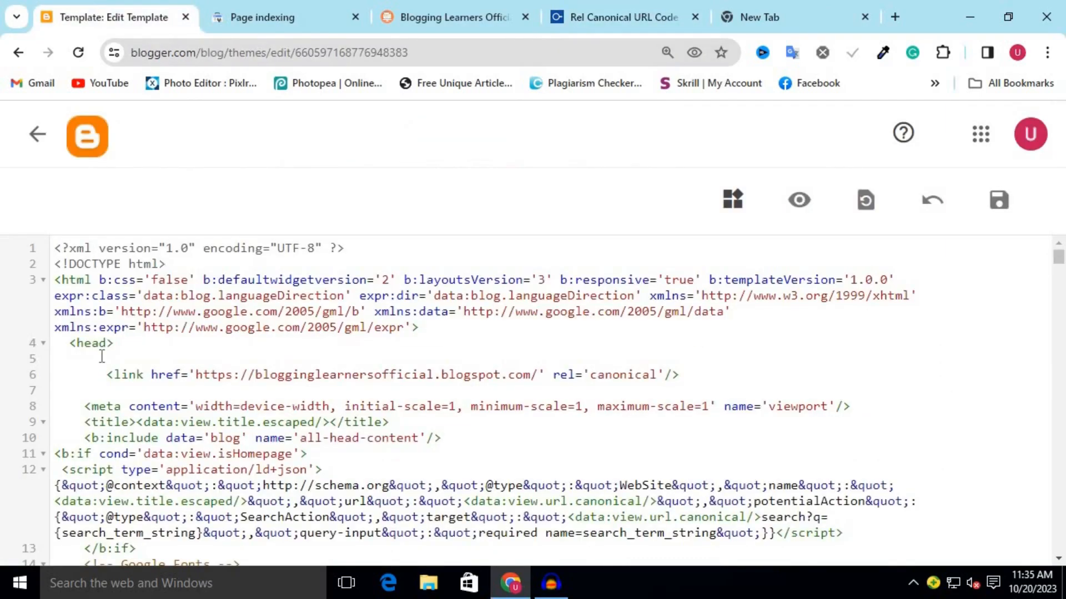
{"action": "left_click", "coordinate": [103, 358]}
{"action": "right_click", "coordinate": [102, 358]}
{"action": "left_click", "coordinate": [159, 194]}
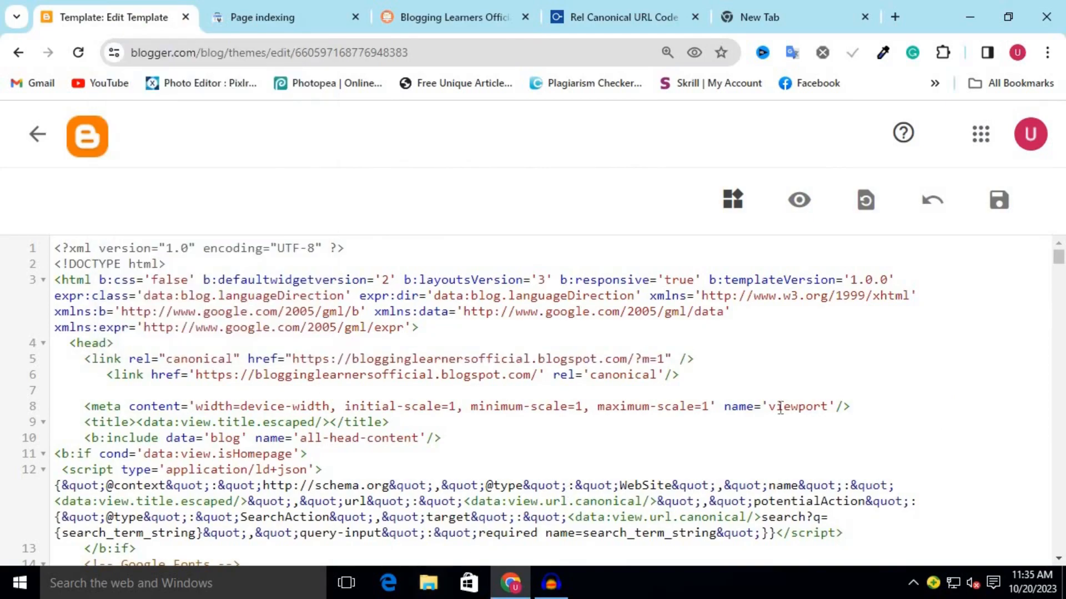
Step: Delete the old canonical link without ?m=1 from the head section and save the theme
{"action": "left_click_drag", "start_coordinate": [700, 378], "coordinate": [107, 378]}
{"action": "key", "text": "Delete"}
{"action": "left_click", "coordinate": [1020, 211]}
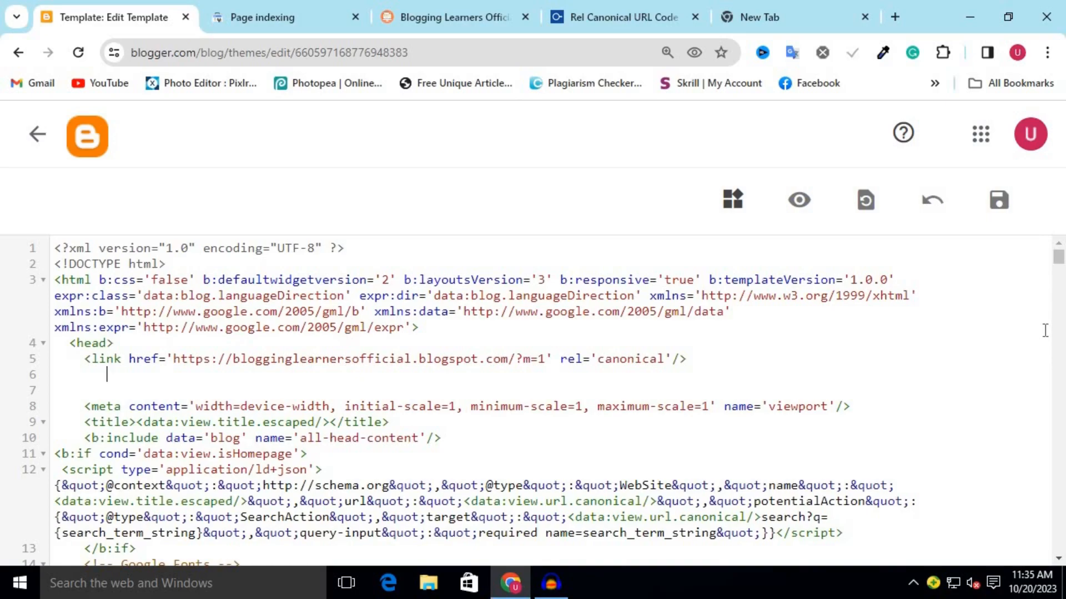
Step: Return to Search Console and inspect the affected example URL ending in /p/terms.html?m=1
{"action": "left_click", "coordinate": [312, 1]}
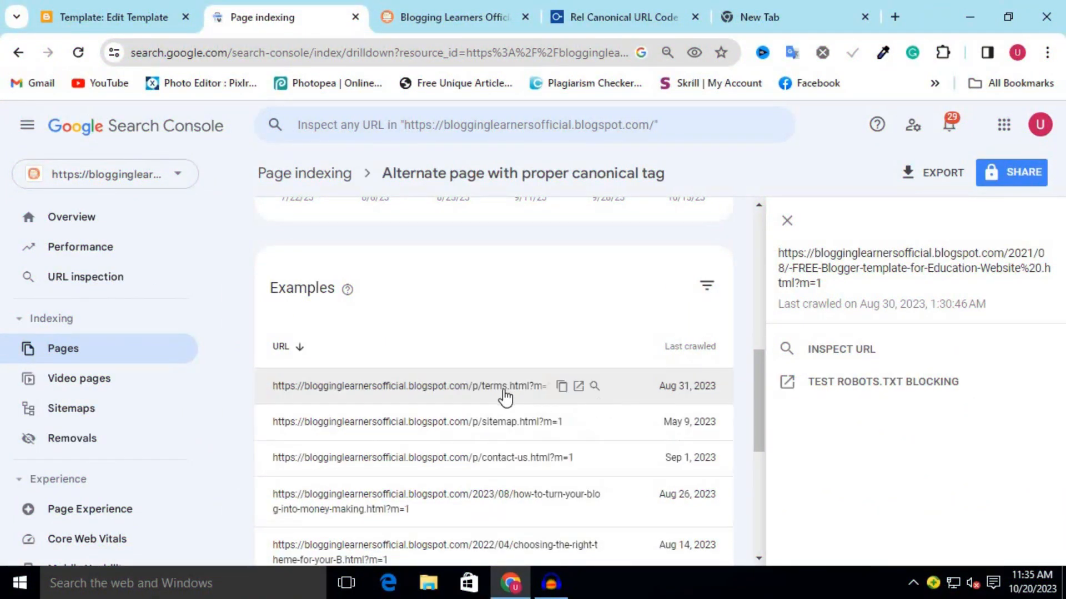
{"action": "left_click", "coordinate": [577, 395]}
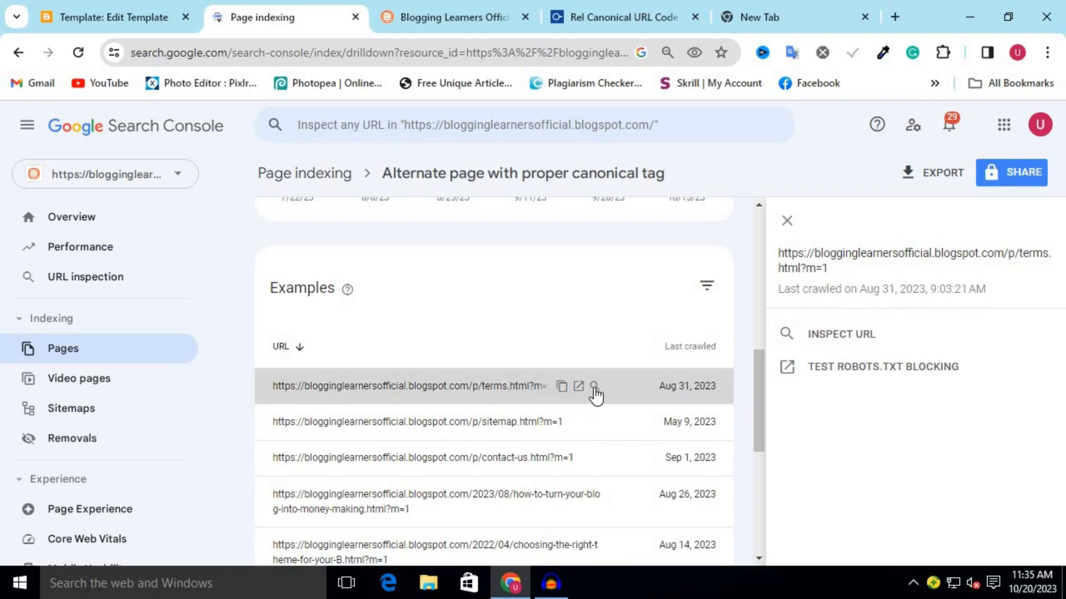
{"action": "left_click", "coordinate": [598, 388]}
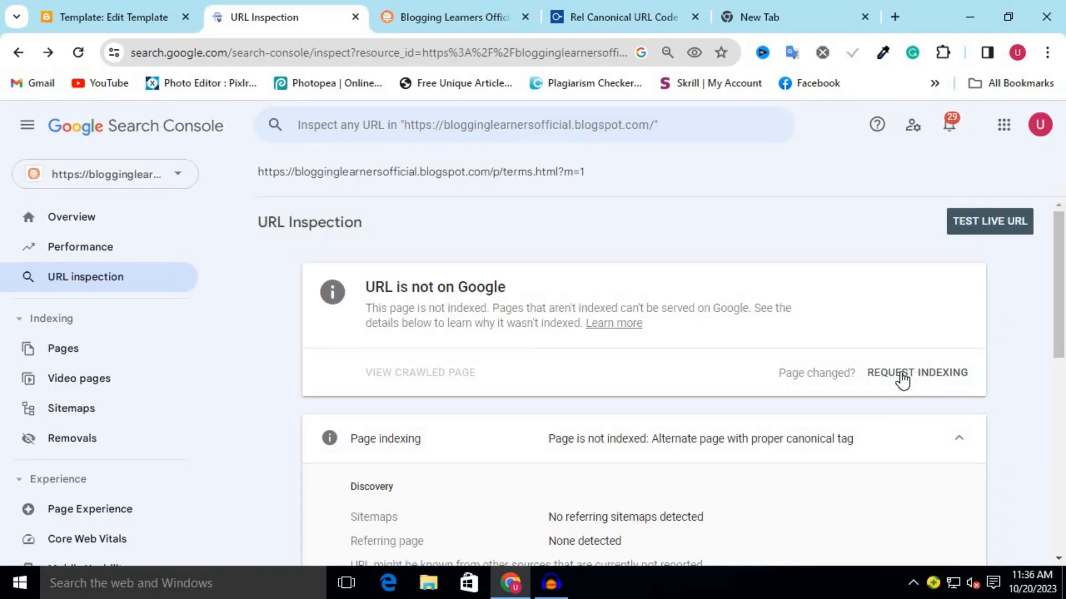
Step: Request indexing for the /p/terms.html?m=1 page and start a live test of its URL
{"action": "left_click", "coordinate": [902, 374]}
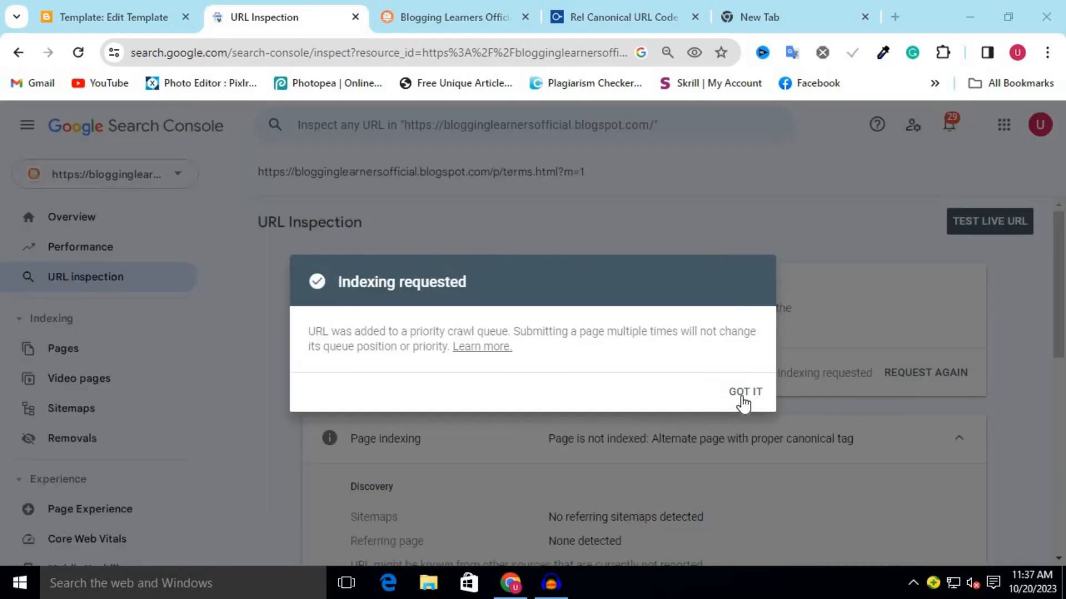
{"action": "left_click", "coordinate": [742, 400]}
{"action": "left_click", "coordinate": [992, 222]}
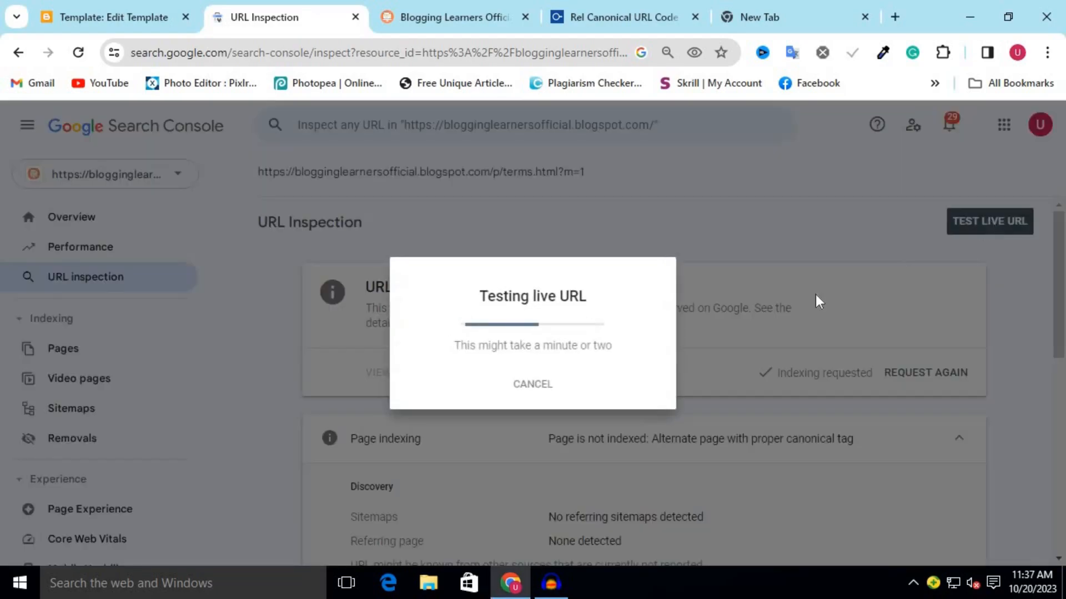